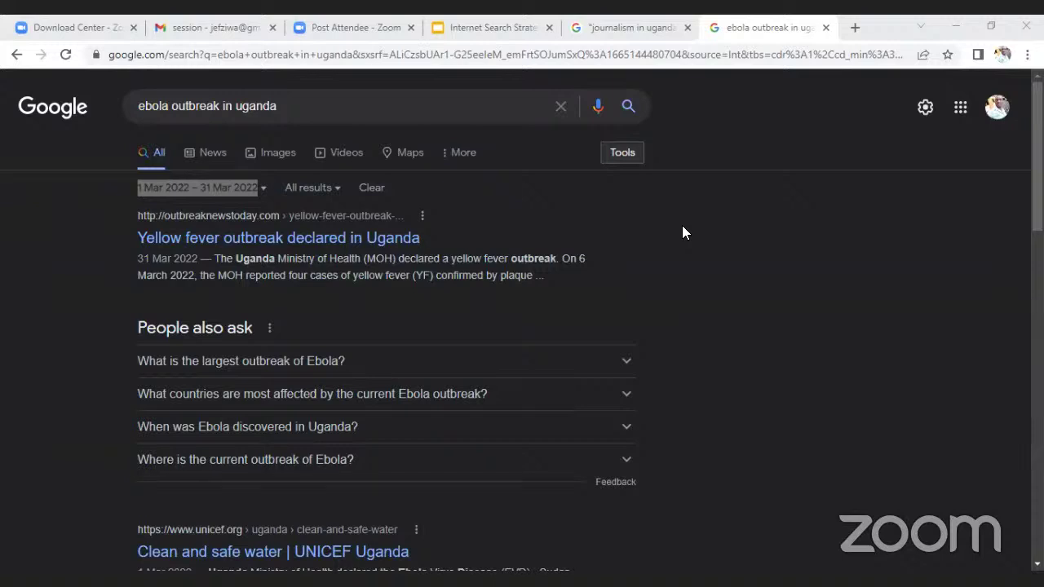
Close the "journalism in uganda" search tab and open the google.co.ug Alerts page through a web search for "google alerts"
left_click(732, 175)
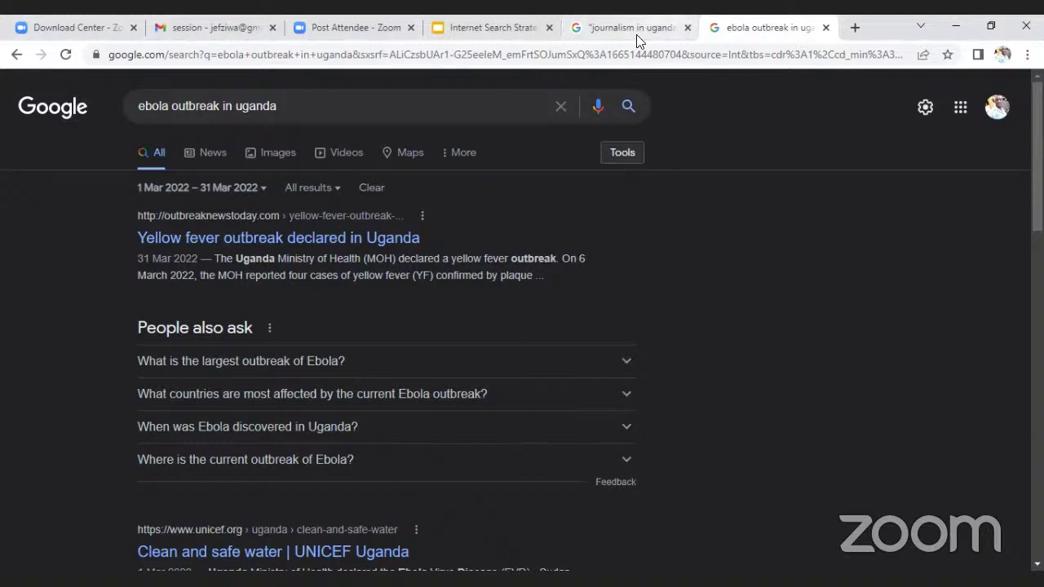
left_click(687, 28)
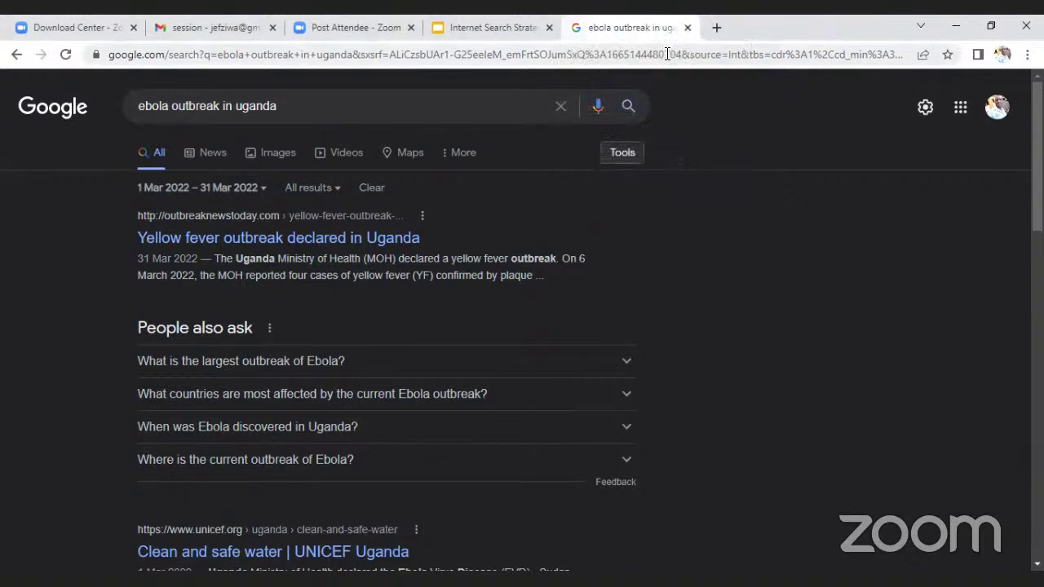
left_click(667, 54)
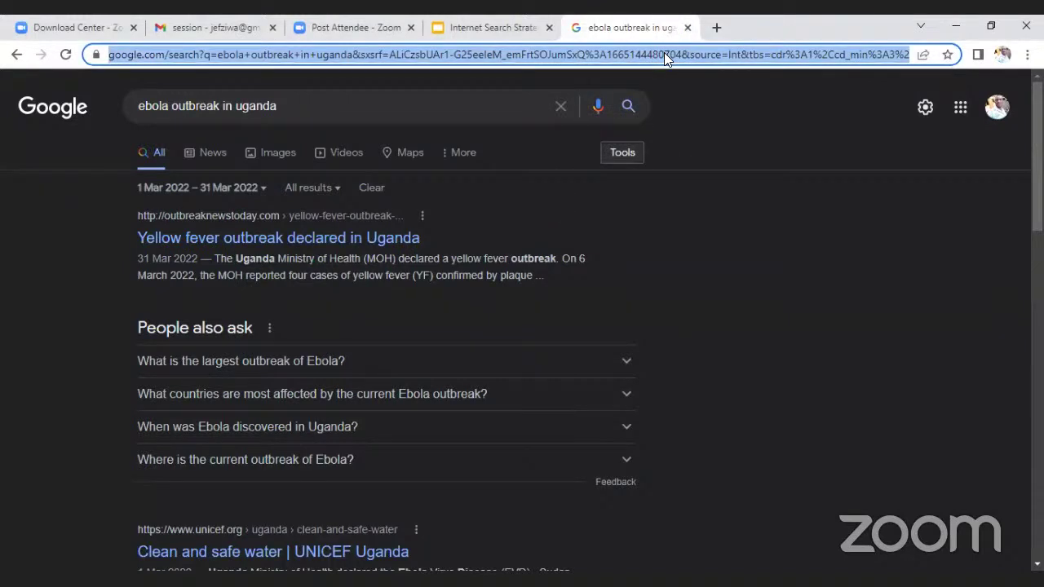
type("g")
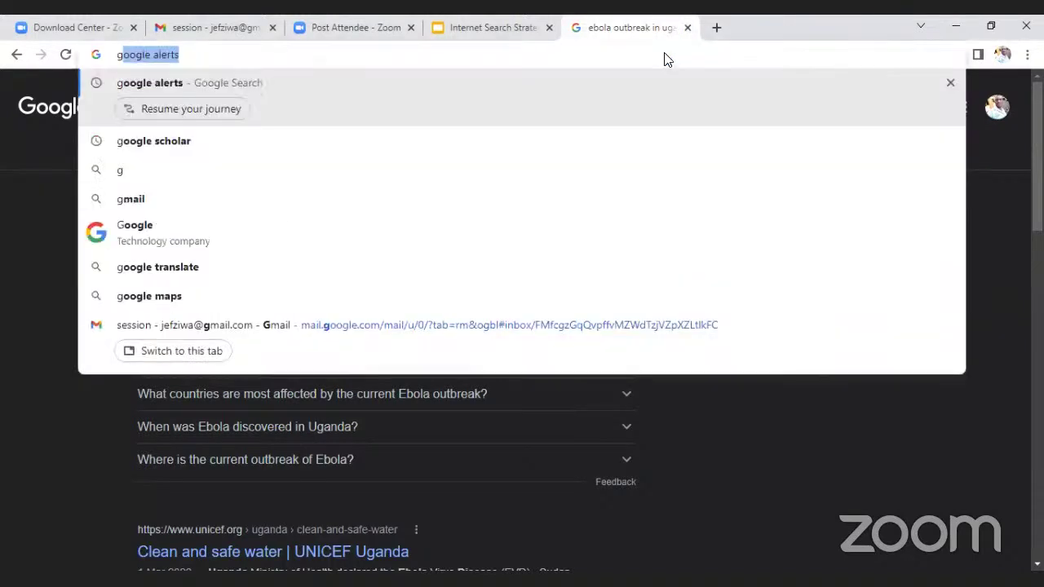
type("oo")
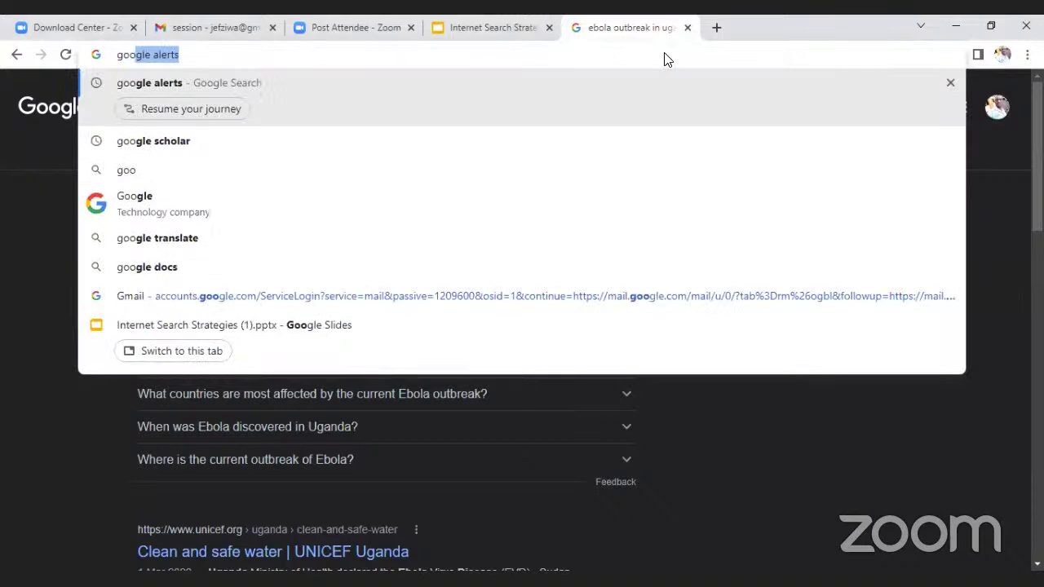
type("gle ")
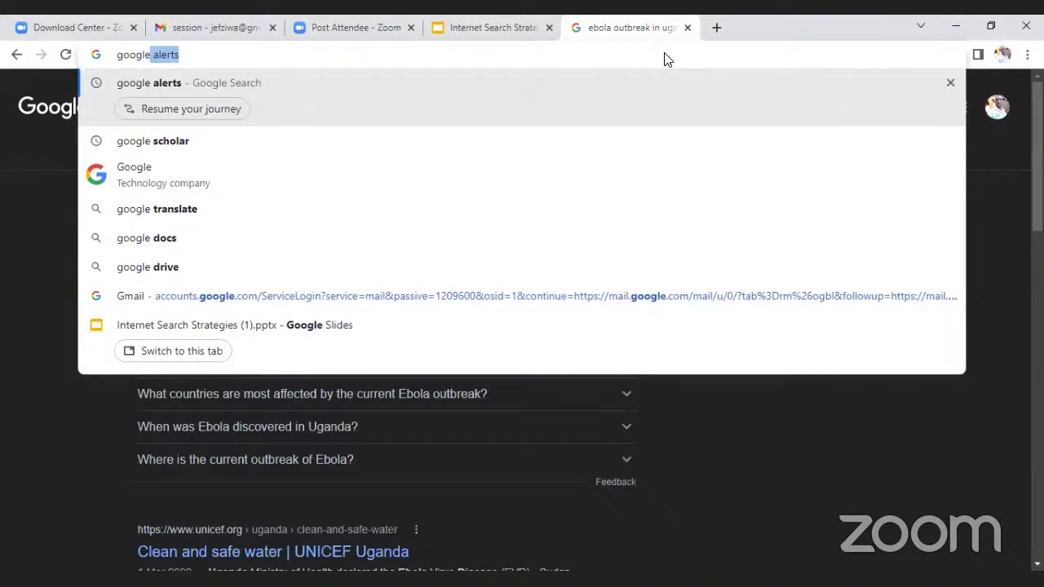
type("alerts")
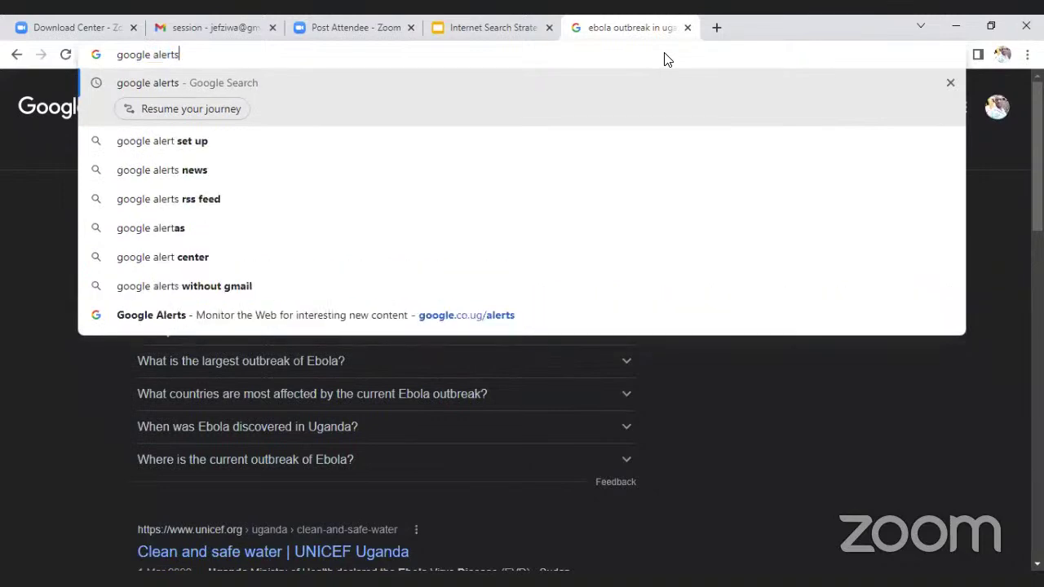
key("Return")
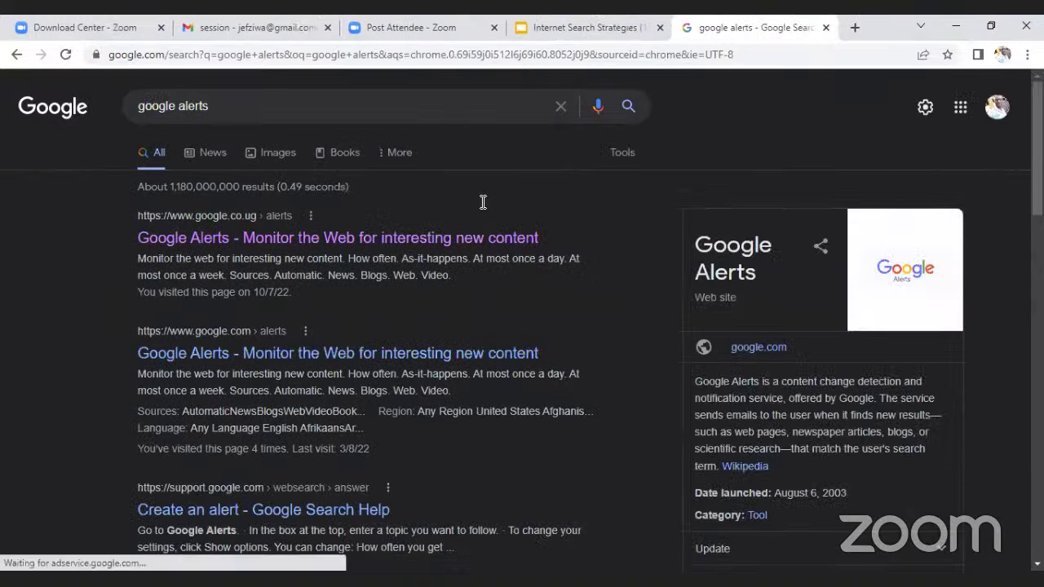
left_click(432, 236)
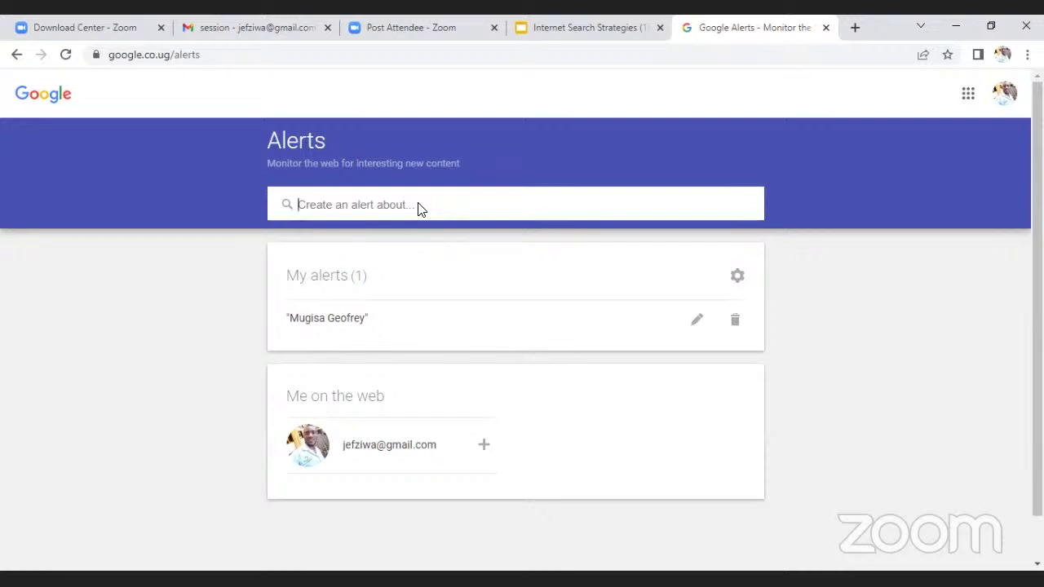
type("fashio")
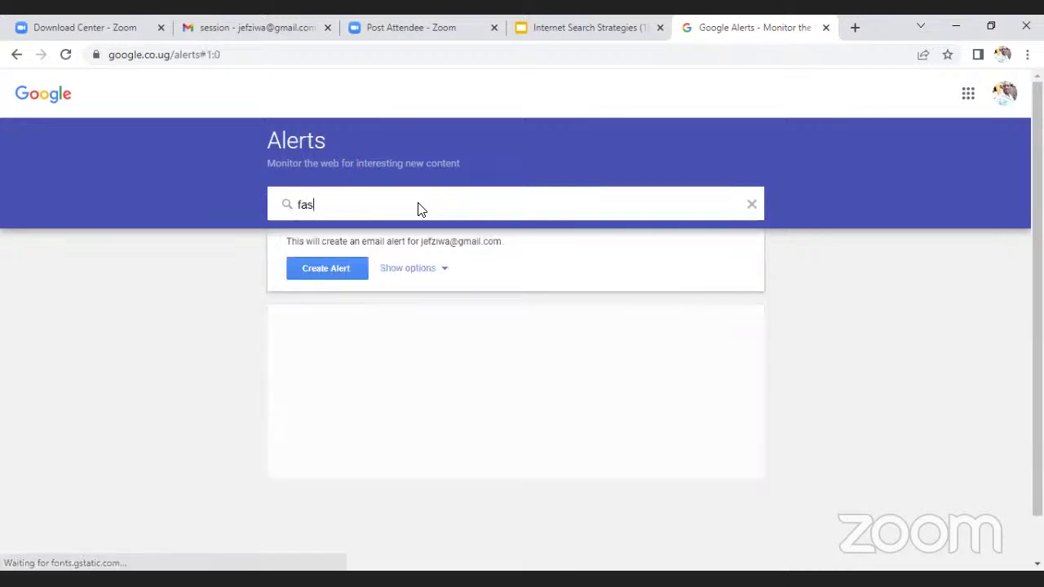
key("BackSpace")
key("BackSpace")
key("BackSpace")
key("BackSpace")
key("BackSpace")
key("BackSpace")
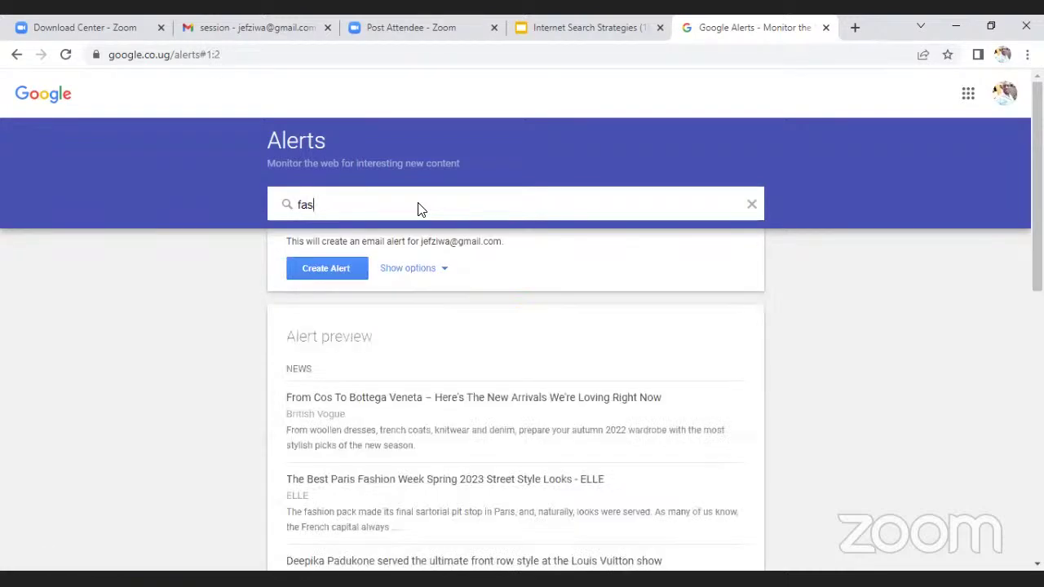
Enter "ebola" as the alert topic and expand the alert options, reviewing the How often choices
type("ebola")
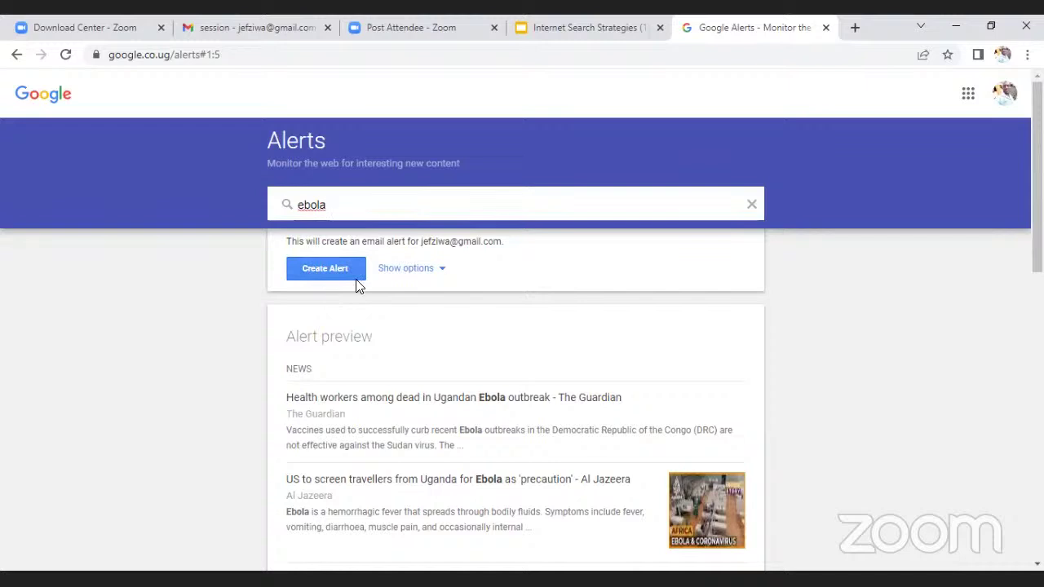
left_click(441, 270)
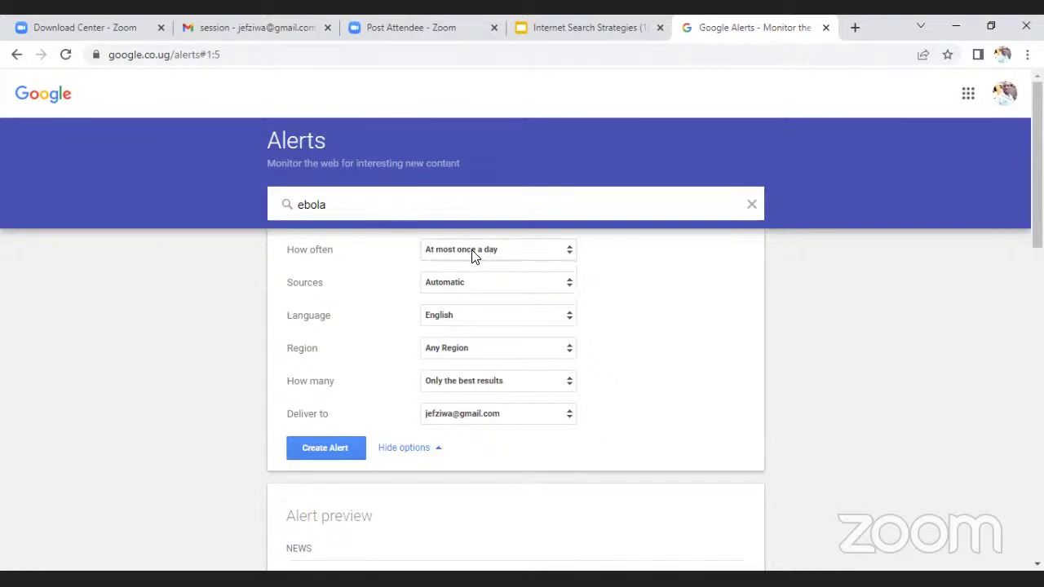
left_click(570, 255)
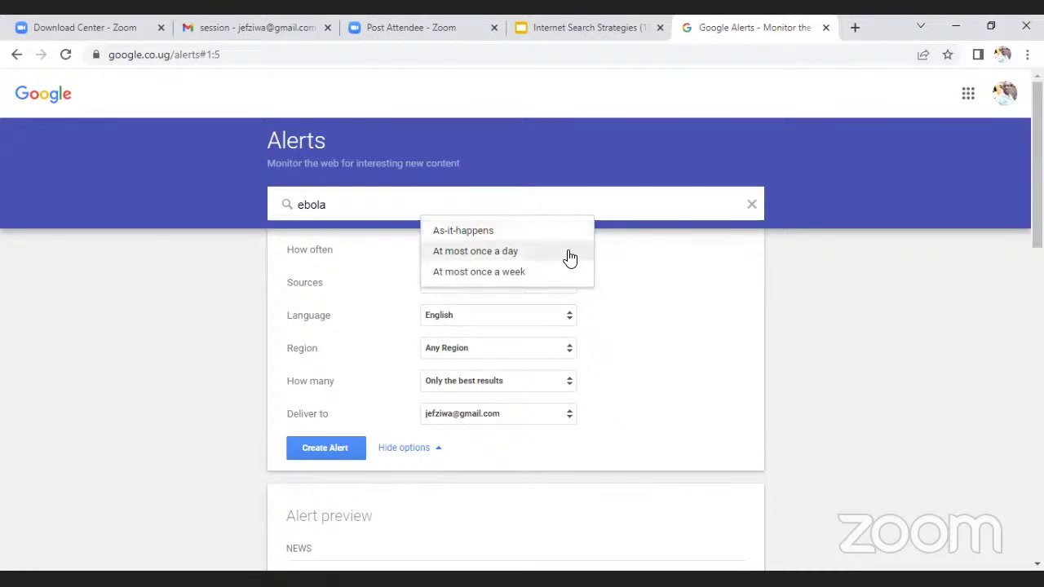
left_click(607, 282)
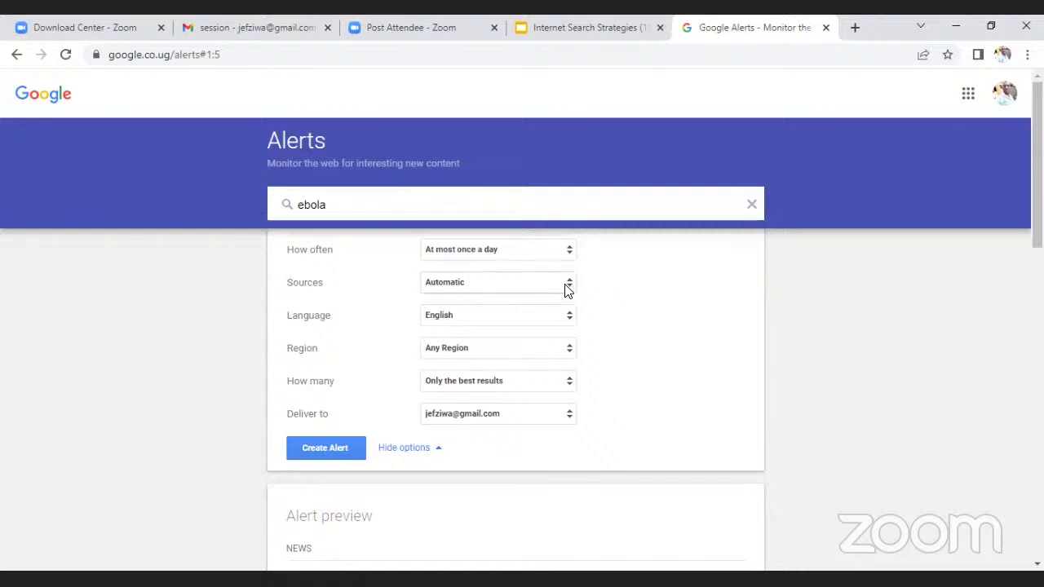
Try News, Blogs, Web and Video as sources for the ebola alert, and leave only Books selected
left_click(571, 294)
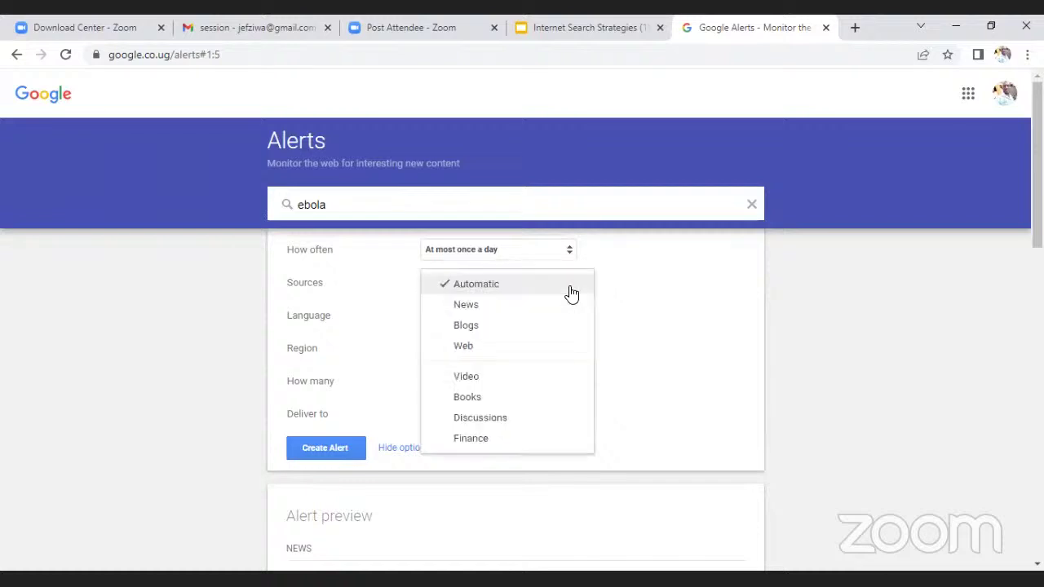
left_click(536, 308)
left_click(534, 328)
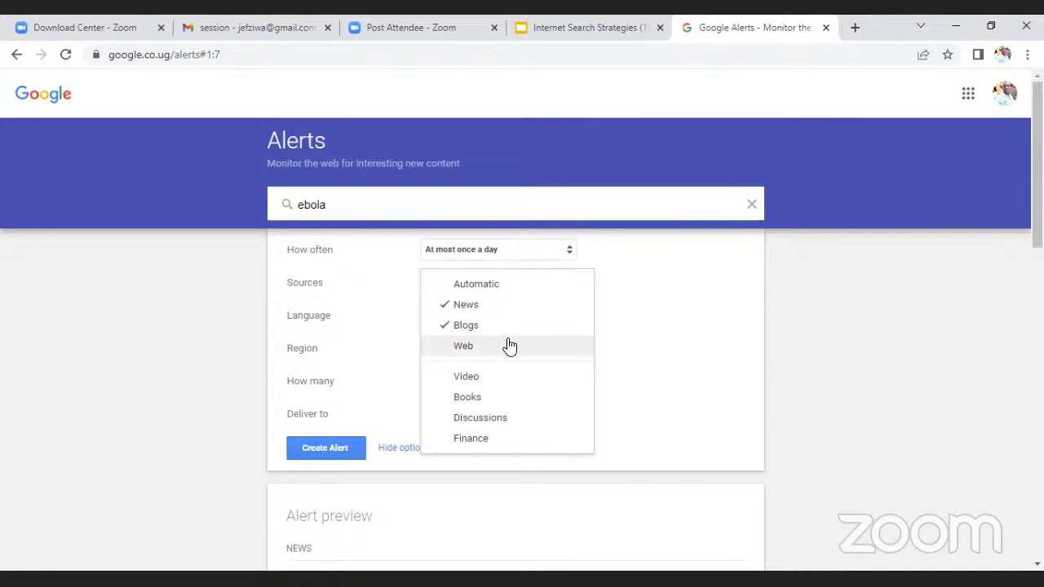
left_click(509, 346)
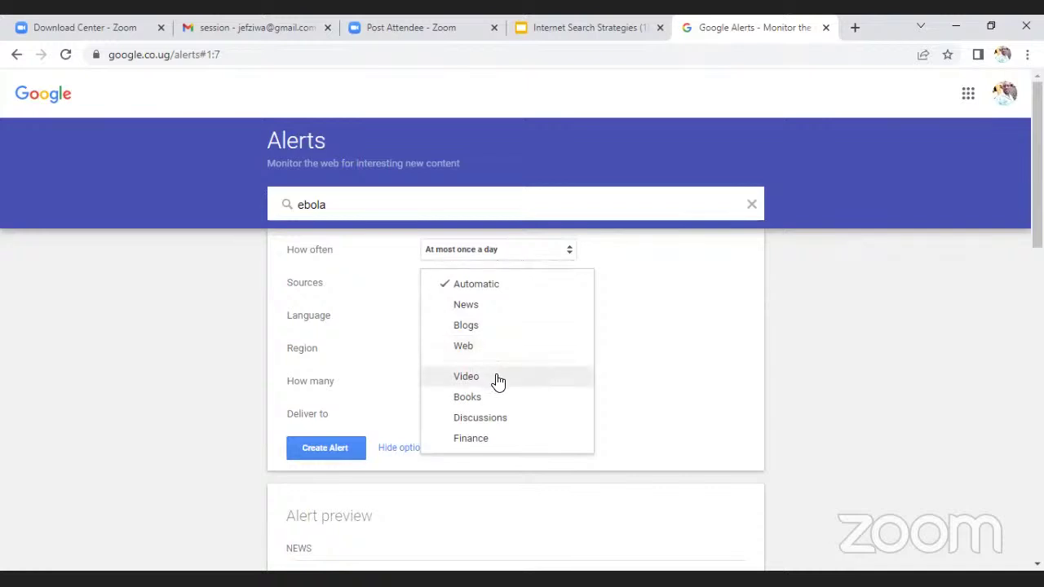
left_click(495, 380)
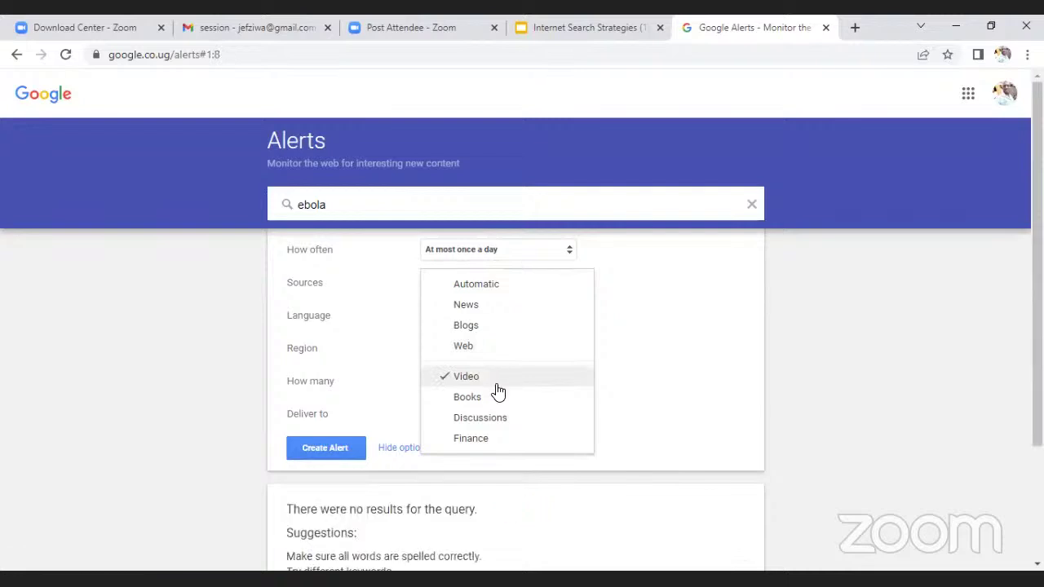
left_click(498, 395)
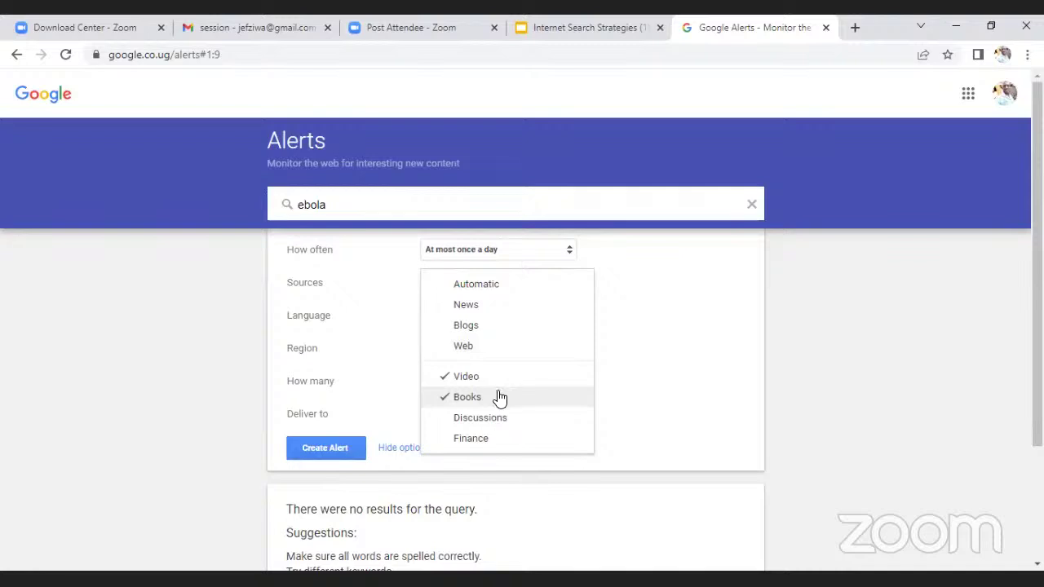
left_click(504, 380)
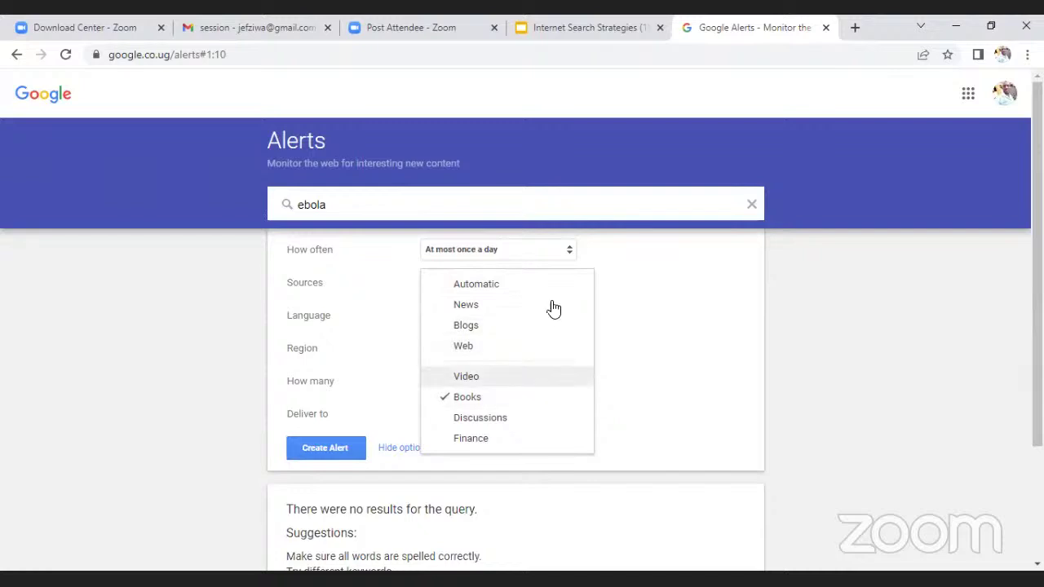
left_click(643, 343)
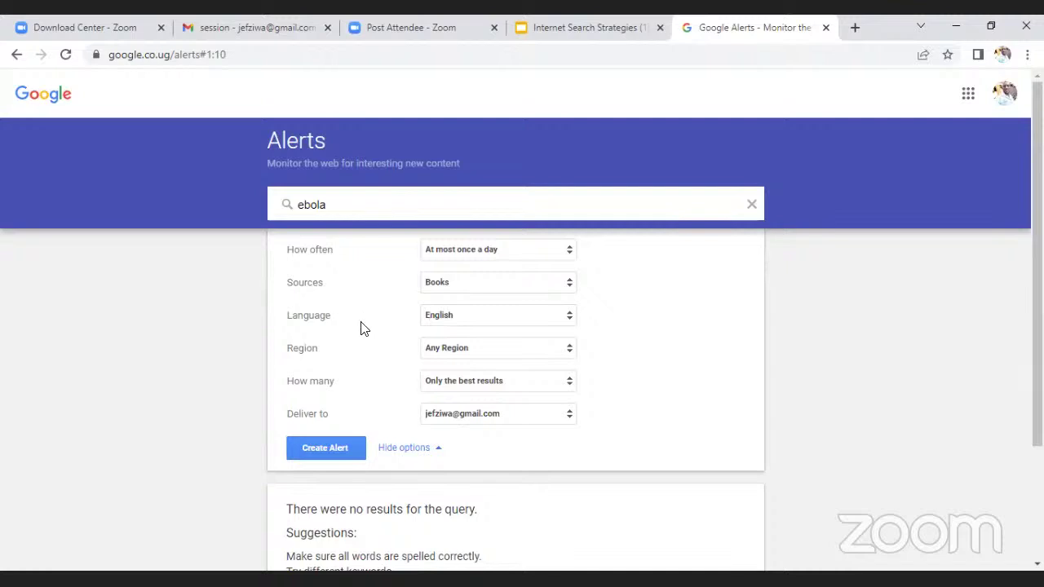
Look through the Region choices for the ebola alert without changing the selection
left_click(571, 355)
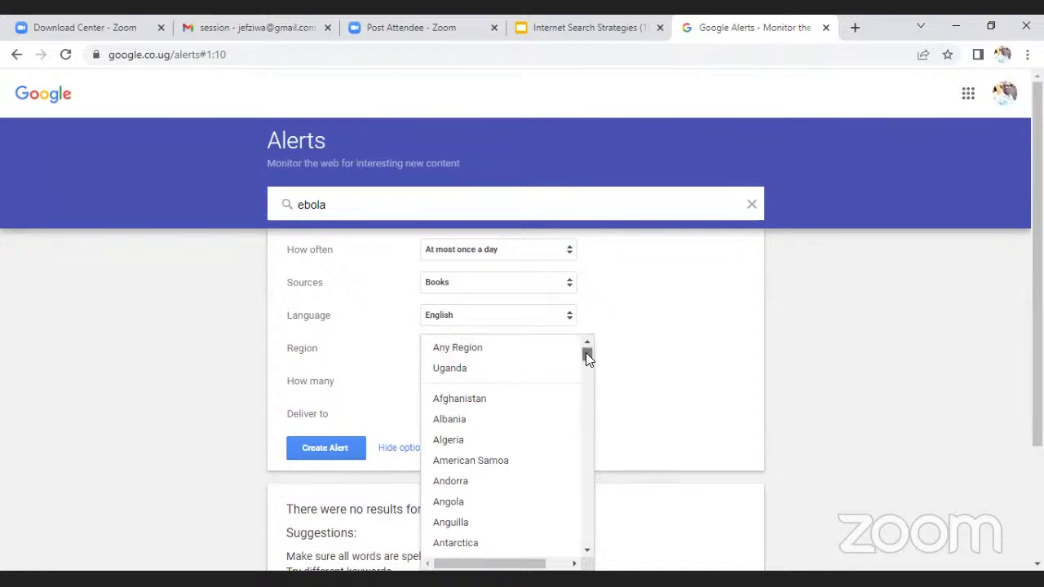
mouse_move(586, 353)
left_mouse_down()
mouse_move(583, 385)
mouse_move(584, 346)
left_mouse_up()
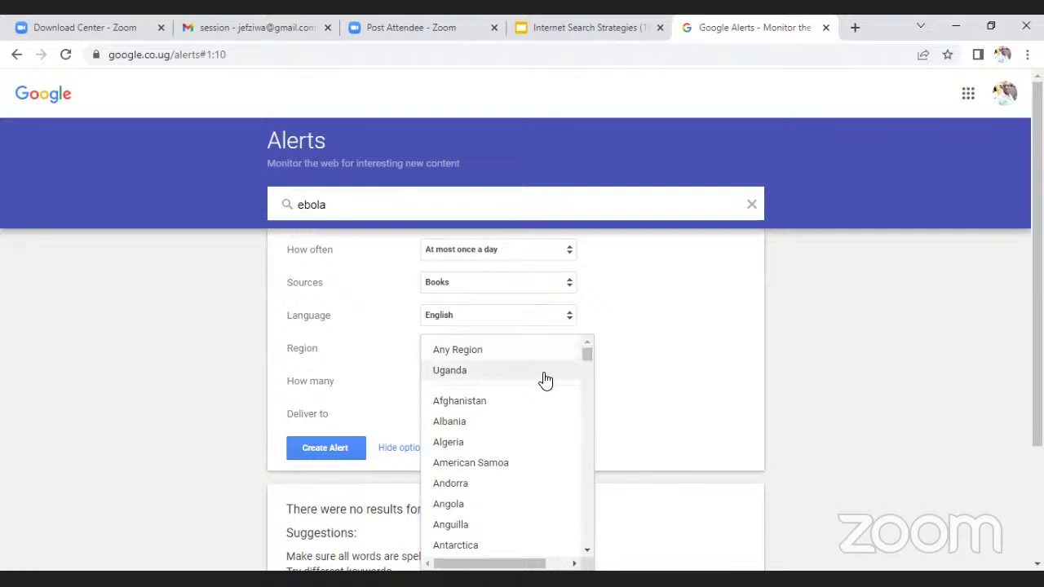
left_click(618, 362)
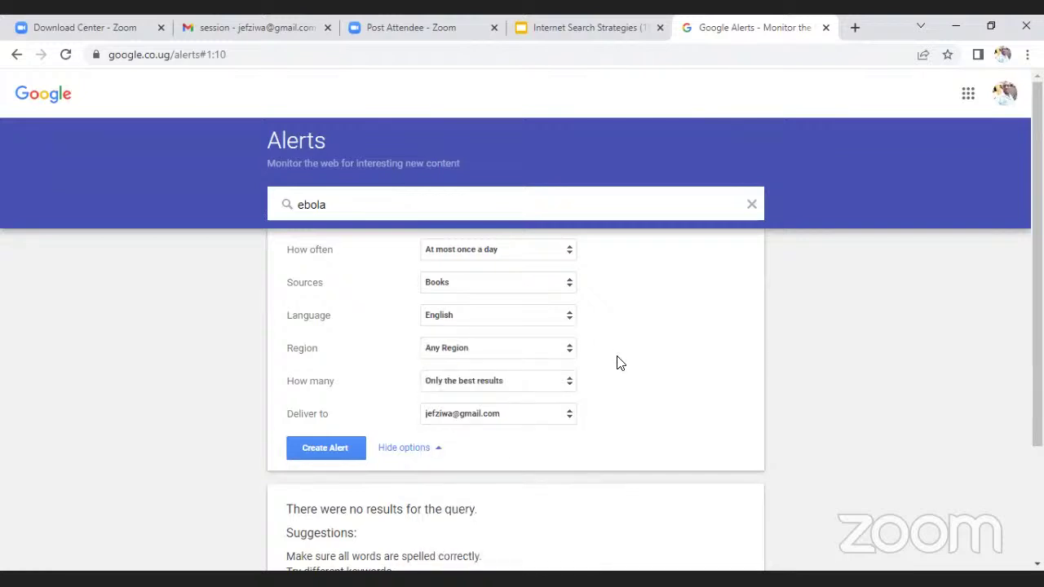
Set How many to All results and create the ebola alert
left_click(570, 390)
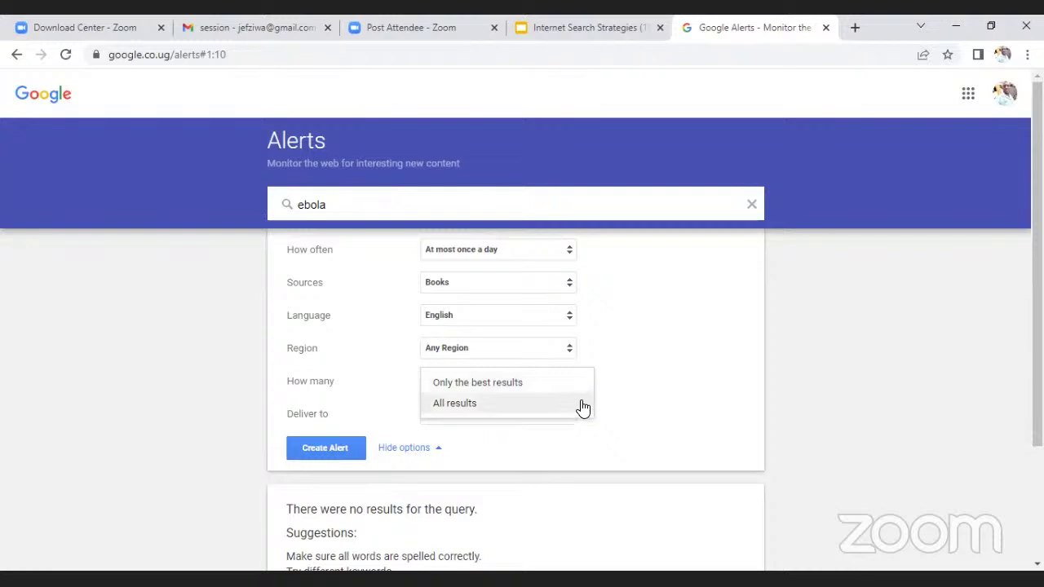
left_click(584, 405)
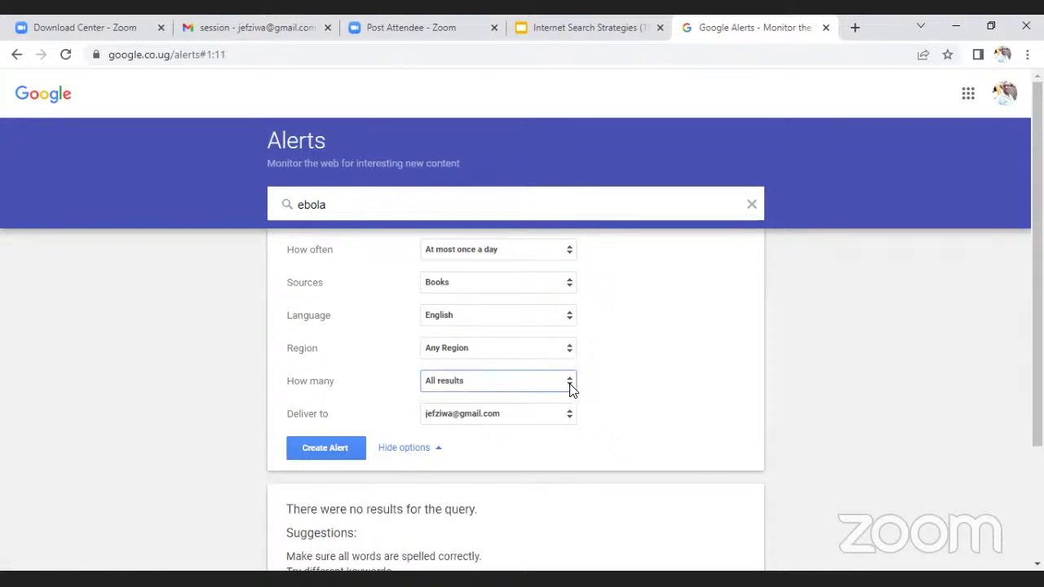
left_click(570, 387)
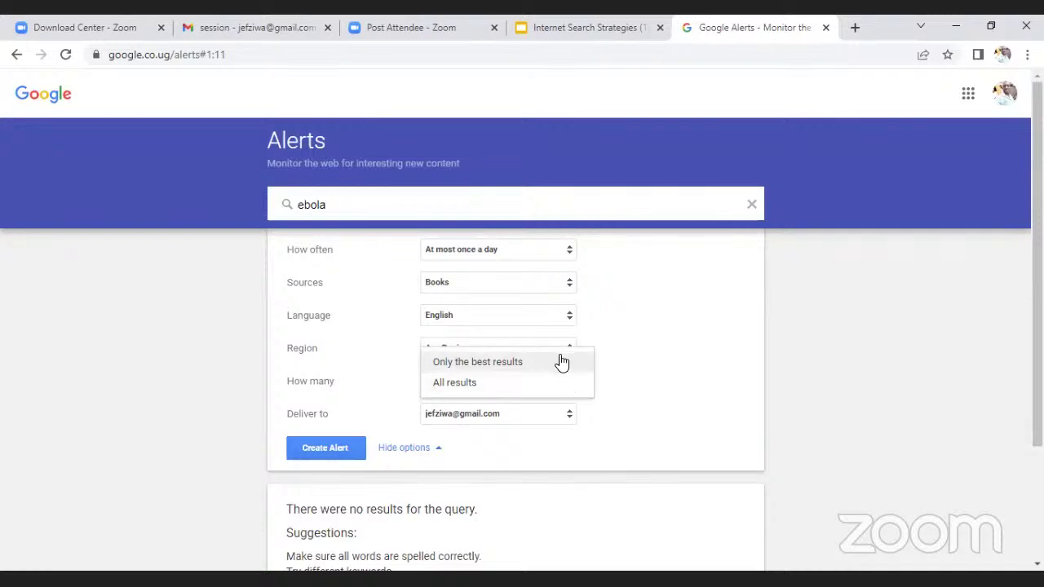
left_click(617, 398)
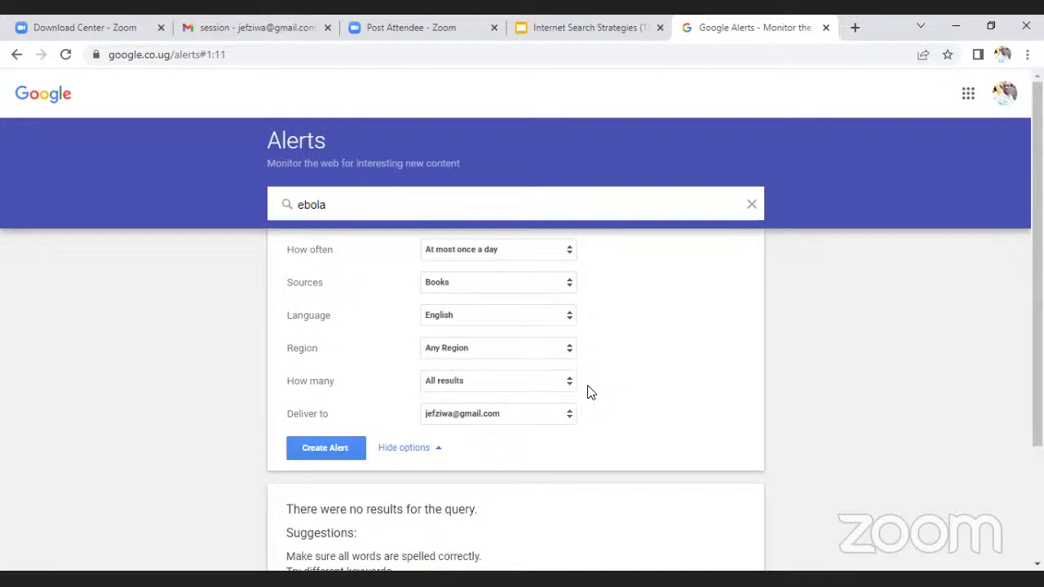
left_click(327, 450)
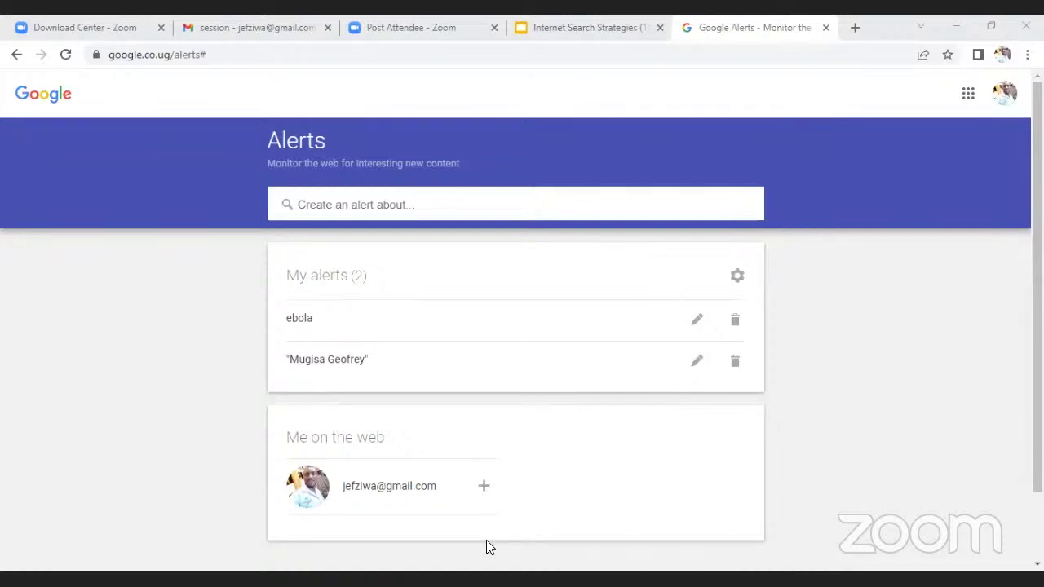
Switch to the Internet Search Strategies presentation in Google Slides and start its slideshow from slide 10
left_click(602, 27)
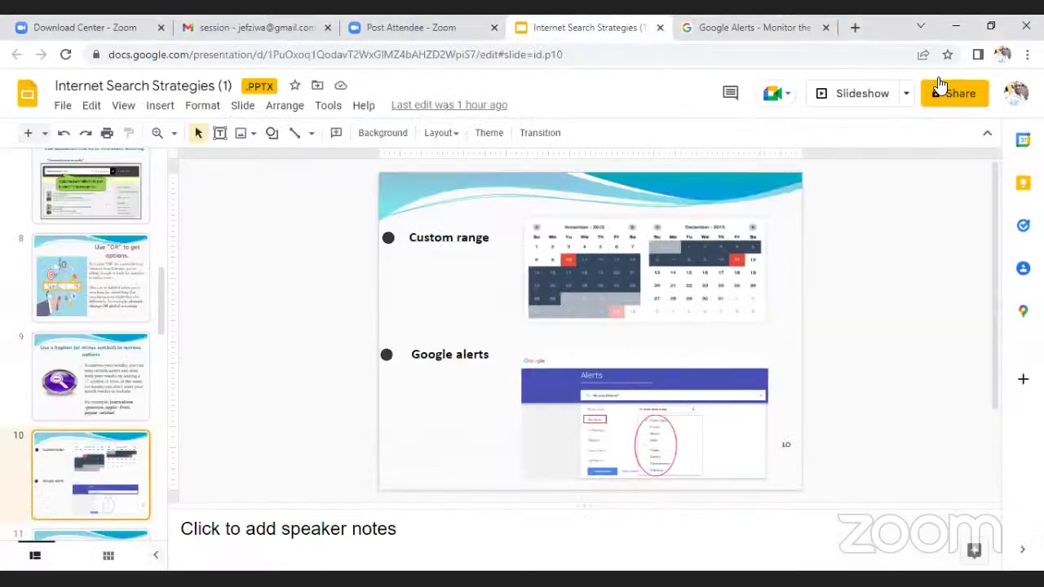
left_click(877, 89)
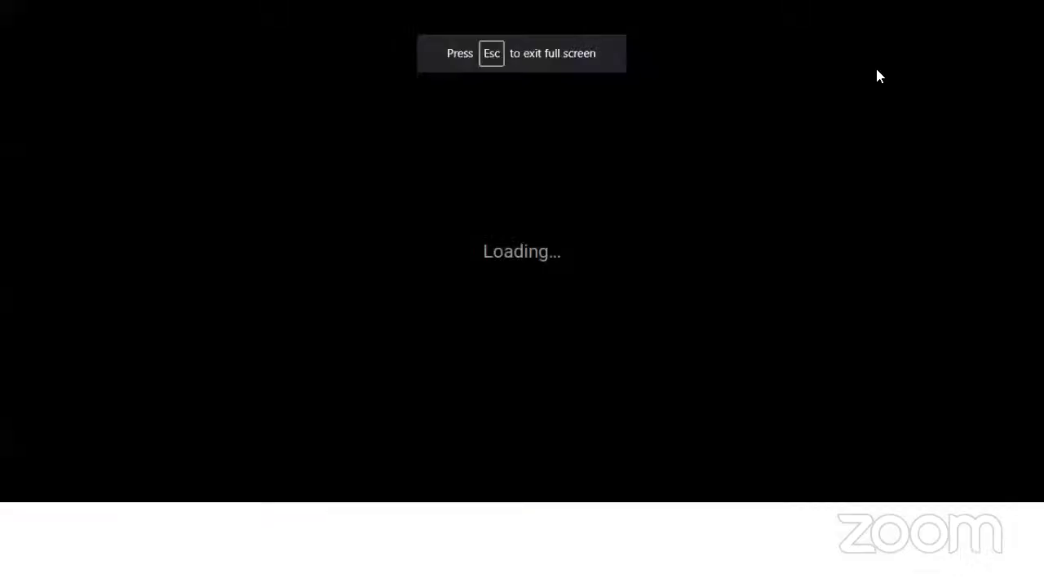